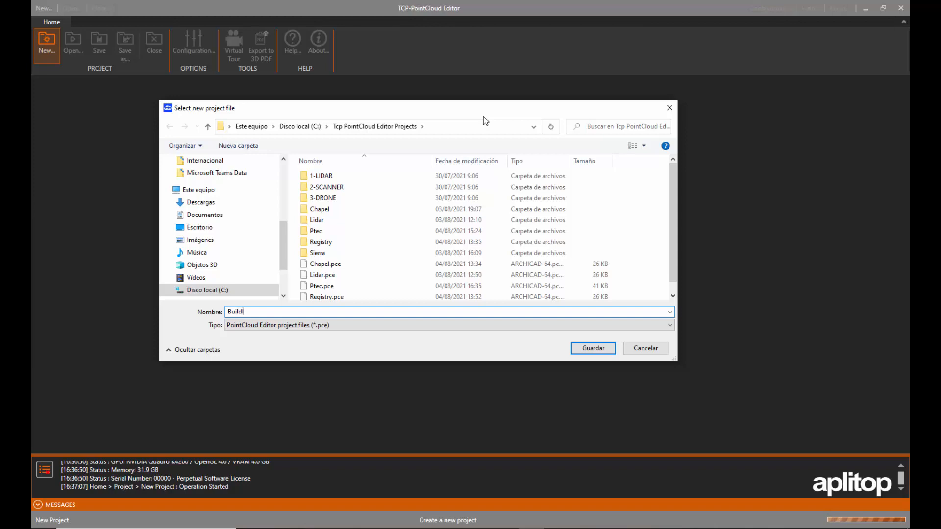
Save the new project file as Buildling_Plot in the Tcp PointCloud Editor Projects folder
type("3D")
key("Return")
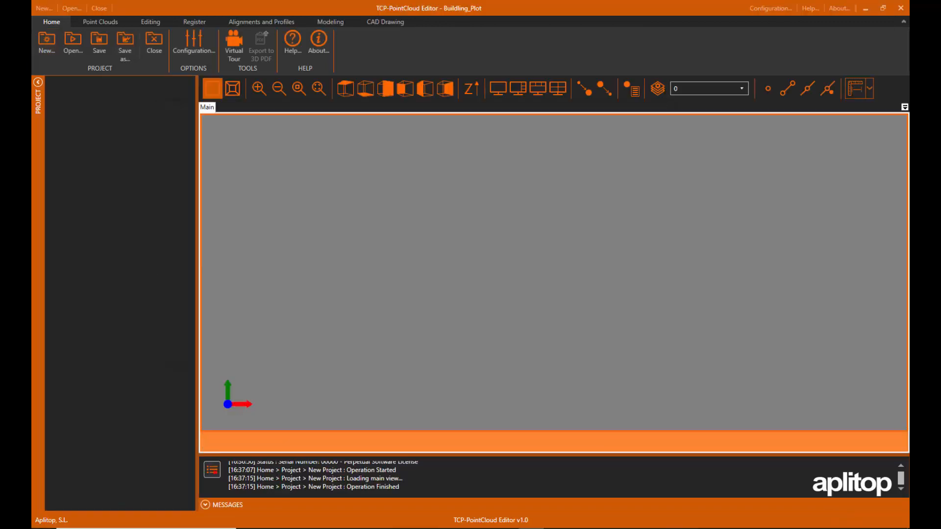
Import the point cloud file Edificio_Solar.las from the 3-DRONE folder
left_click(99, 22)
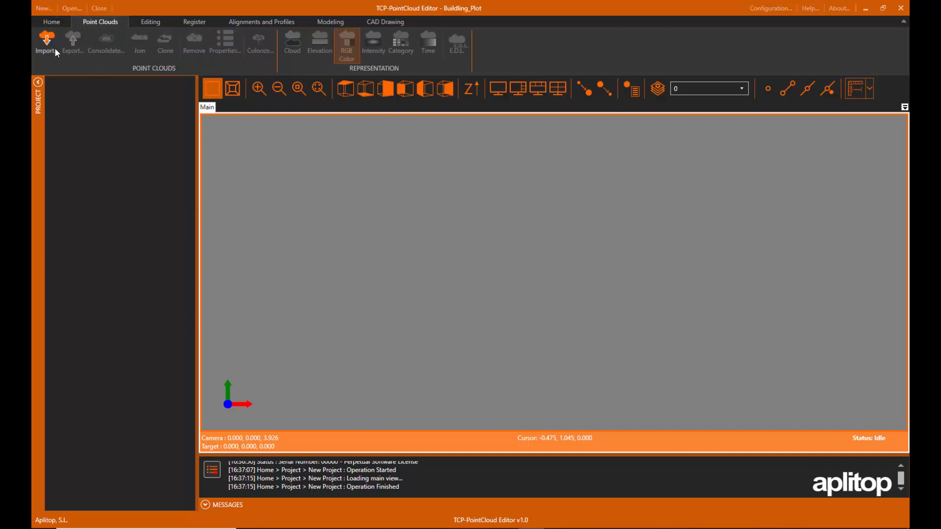
left_click(44, 43)
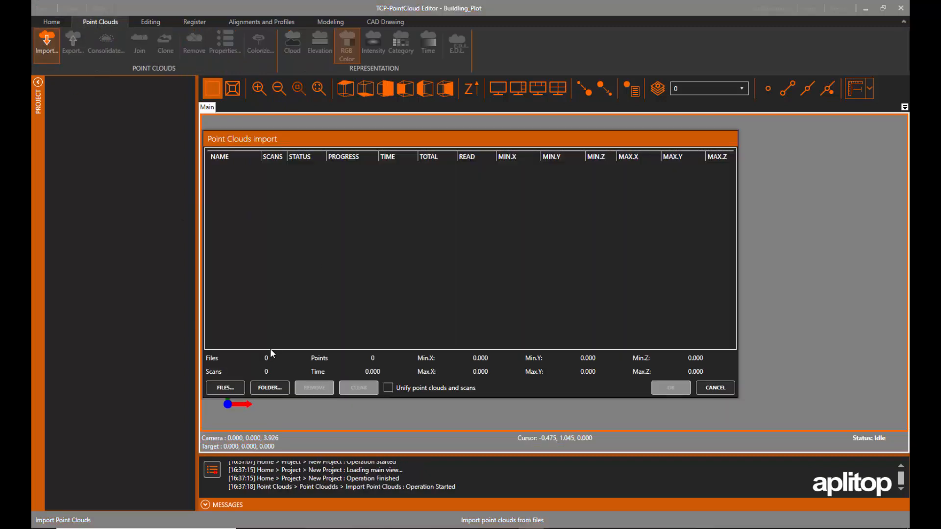
left_click(225, 388)
double_click(392, 229)
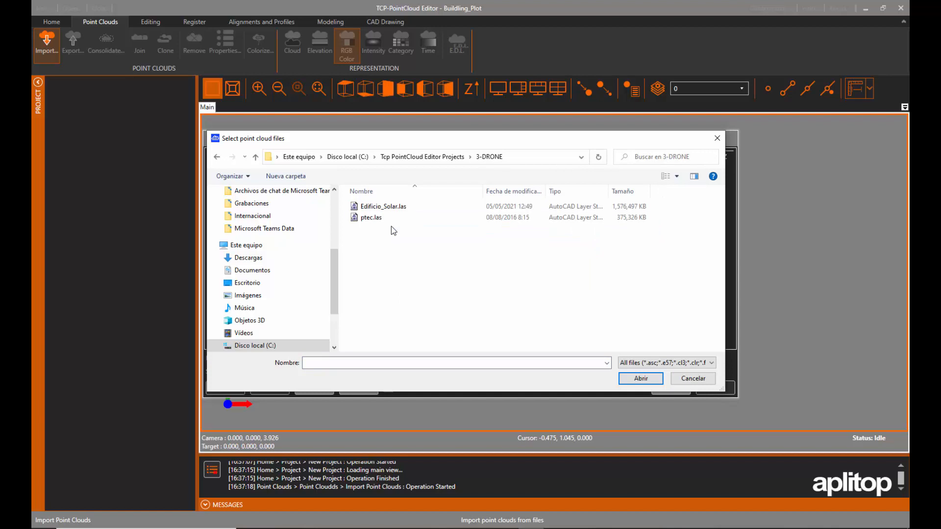
left_click(387, 206)
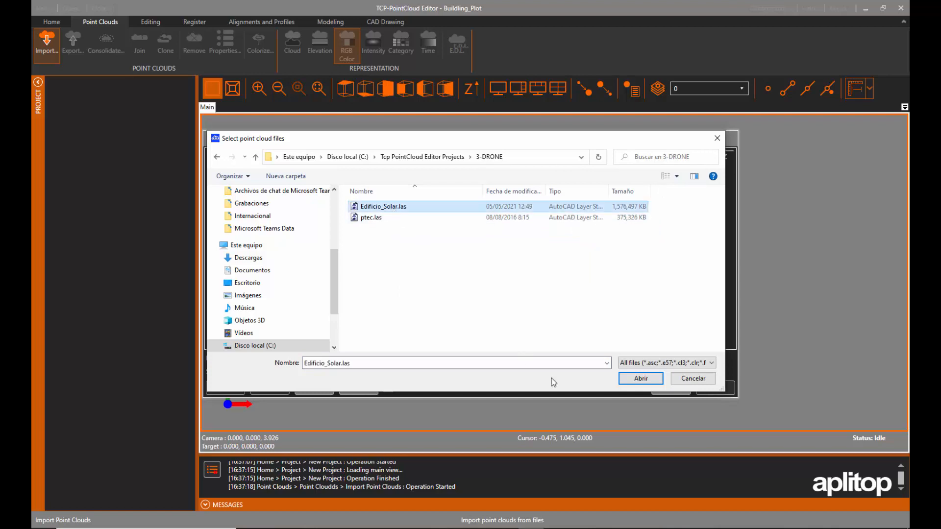
left_click(638, 377)
left_click(670, 387)
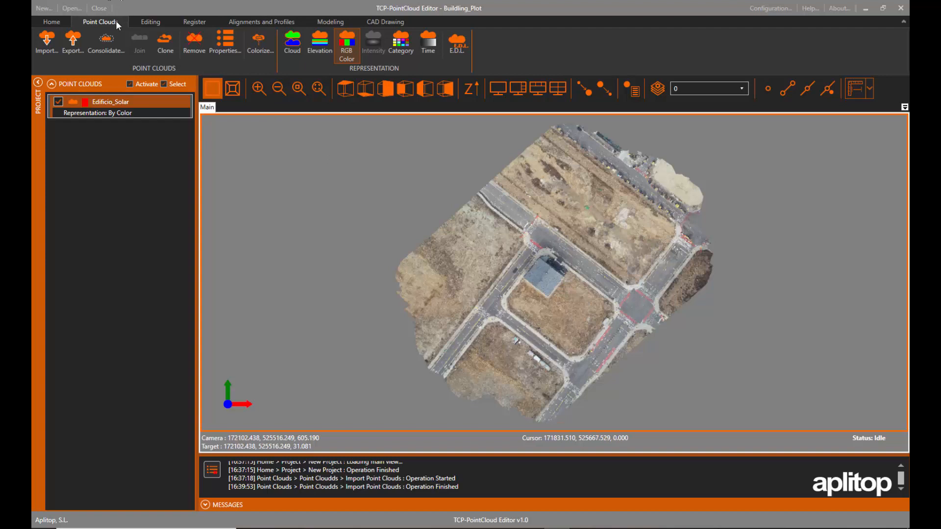
Switch the point cloud's representation to colouring by category
left_click(116, 21)
left_click(401, 47)
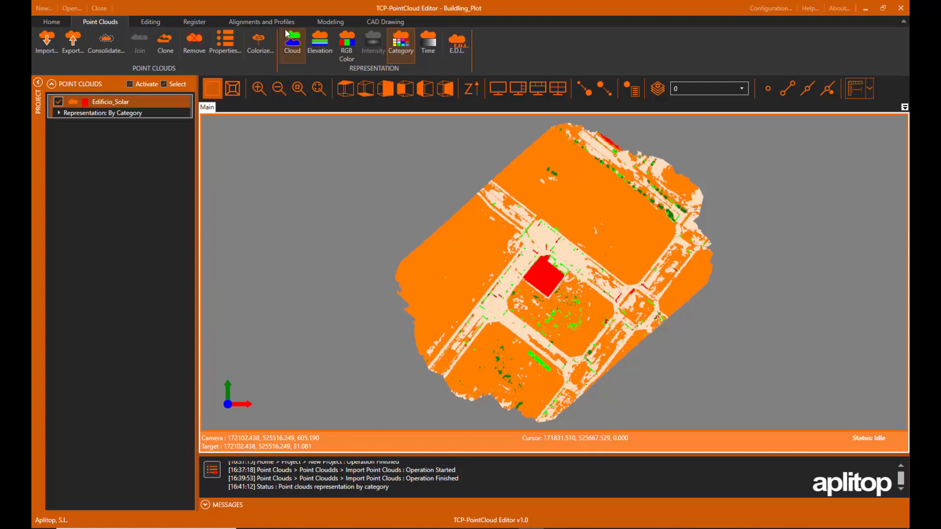
Create a triangulated surface from the Edificio_Solar point cloud with all categories included and the default parameters
left_click(323, 21)
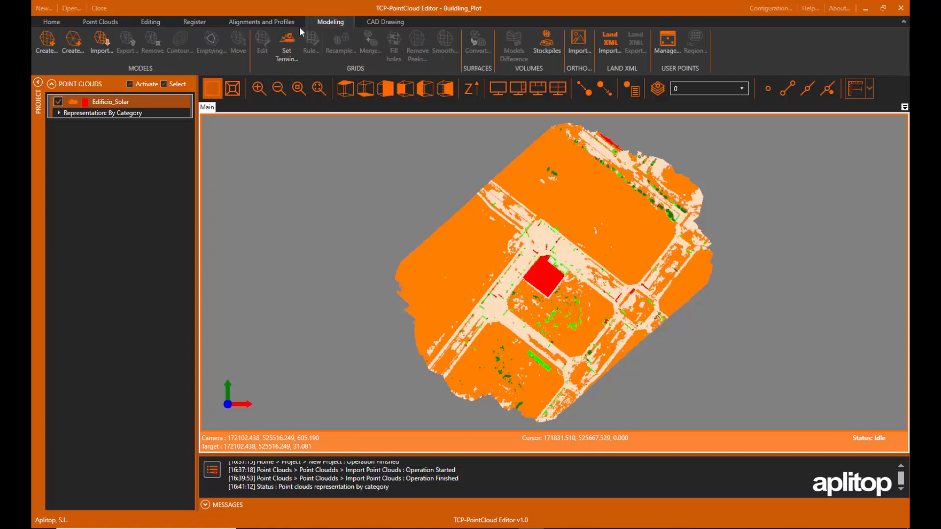
left_click(68, 41)
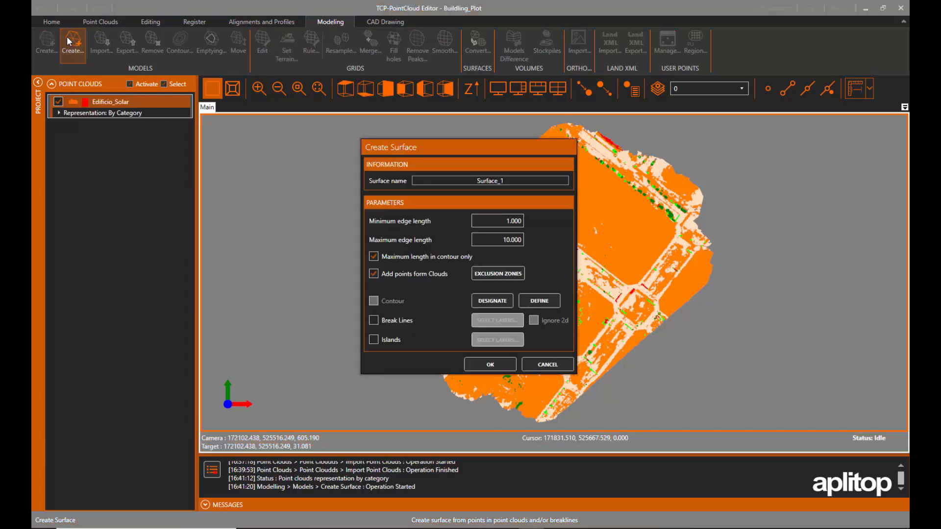
left_click(490, 365)
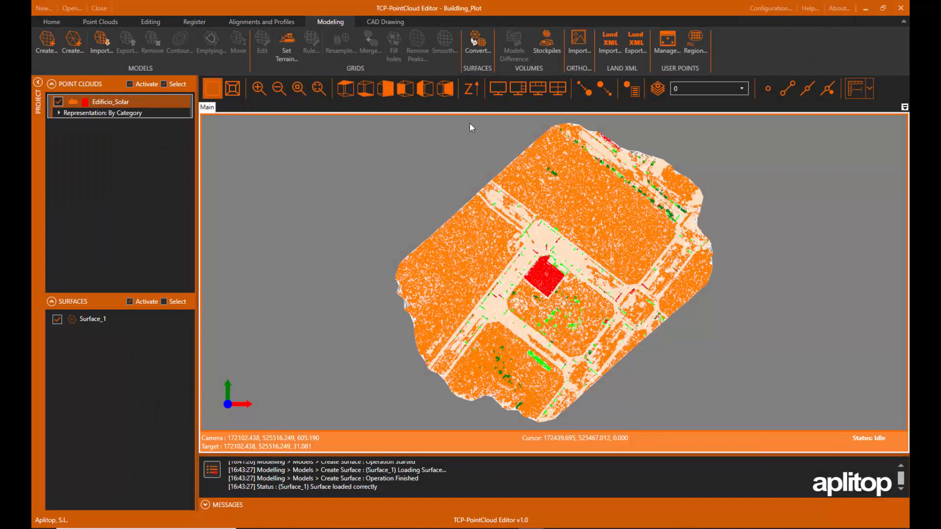
Hide the Edificio_Solar point cloud and examine the surface mesh from an oblique 3D view
left_click(58, 102)
middle_click_drag(622, 374, 622, 274)
middle_click_drag(725, 303, 634, 334)
scroll(637, 370, "up", 1)
scroll(637, 370, "up", 5)
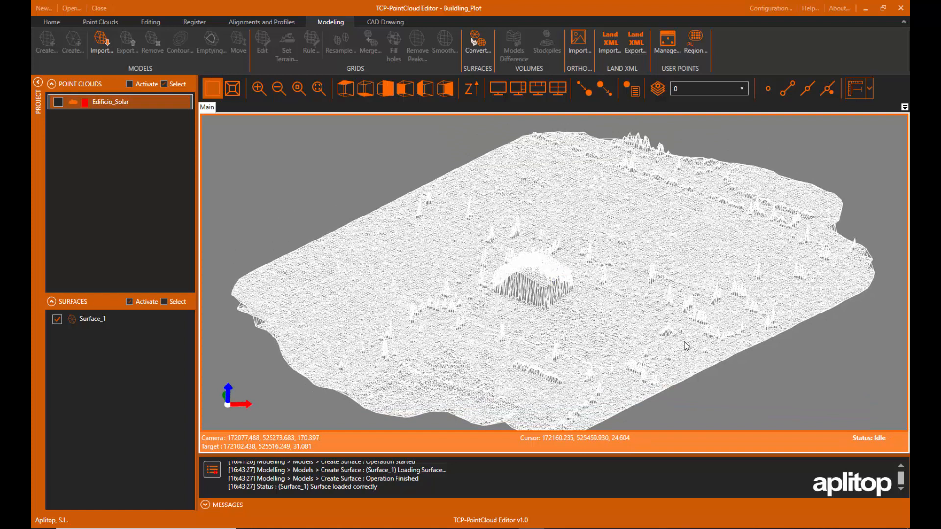
Hide Surface_1, show the Edificio_Solar cloud again and view the building at an oblique angle with the Z axis locked upright
left_click(57, 320)
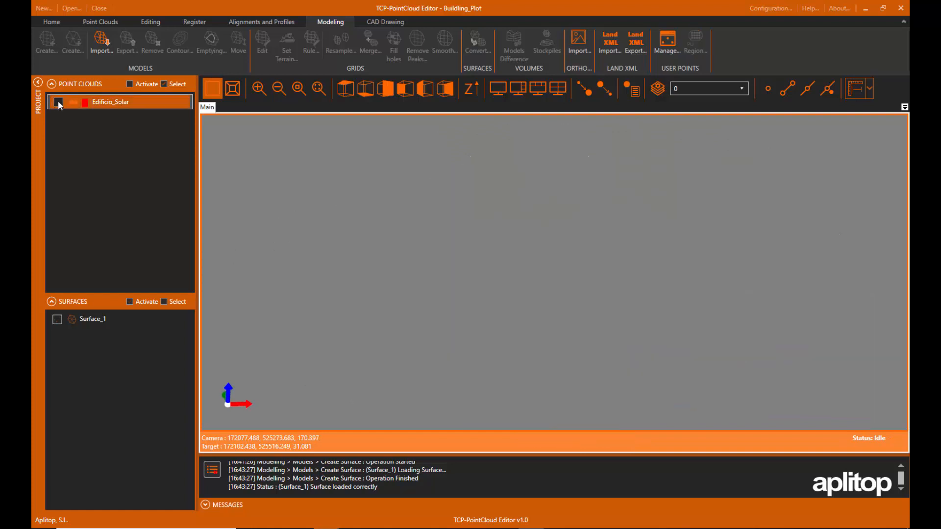
left_click(58, 102)
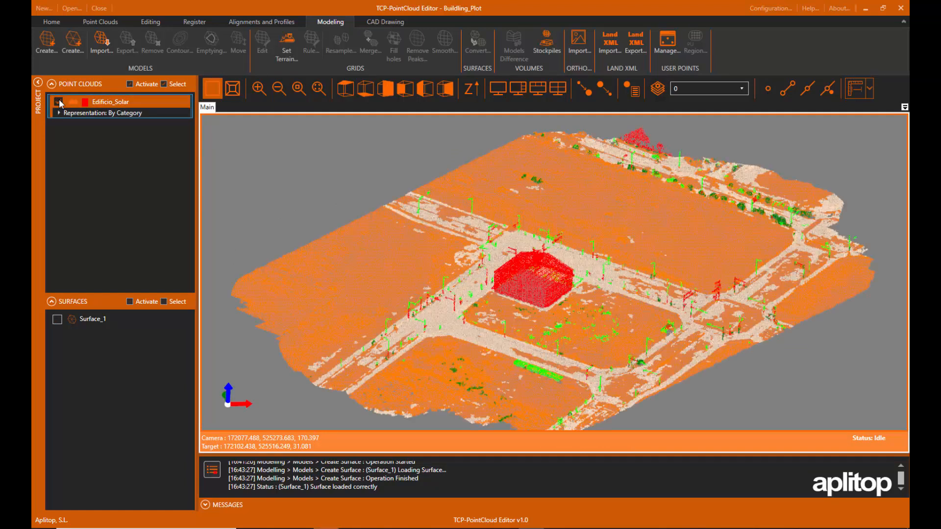
middle_click_drag(400, 314, 447, 290)
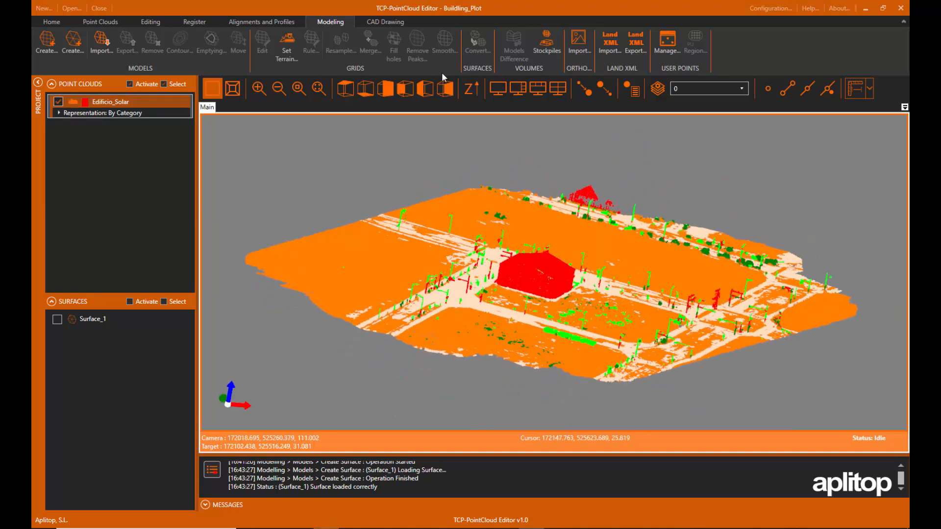
left_click(470, 89)
scroll(564, 294, "up", 4)
middle_click_drag(587, 318, 637, 326)
With point snapping on, query the properties of four cloud points: open ground, the tall green post, the building wall and the road
left_click(775, 86)
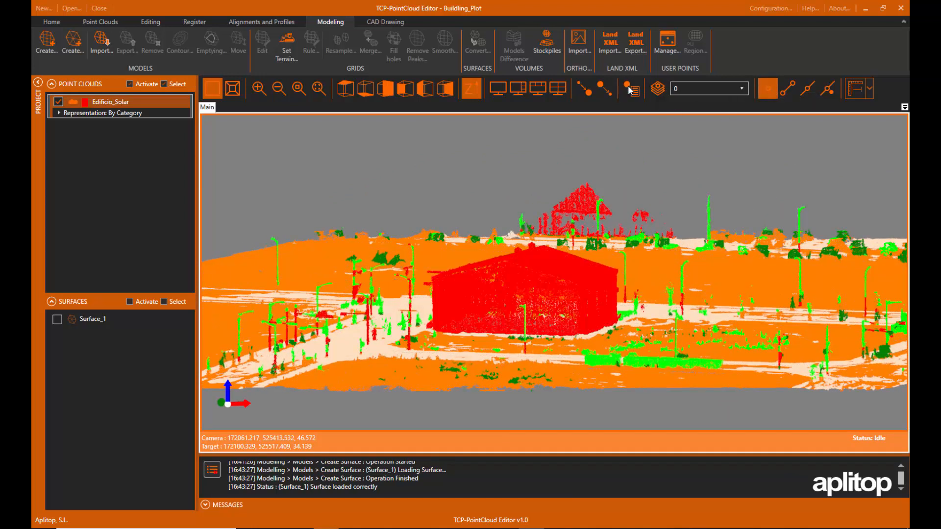
left_click(630, 90)
left_click_drag(292, 168, 240, 141)
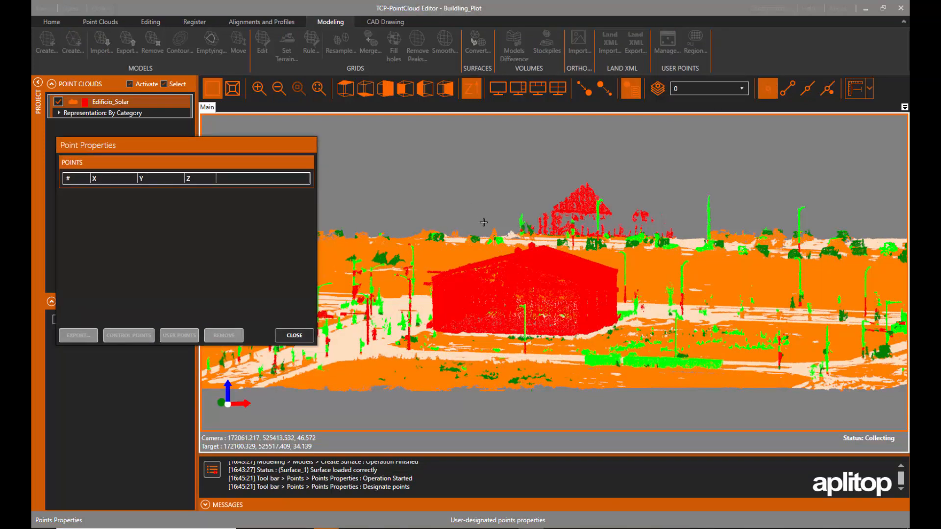
left_click(466, 253)
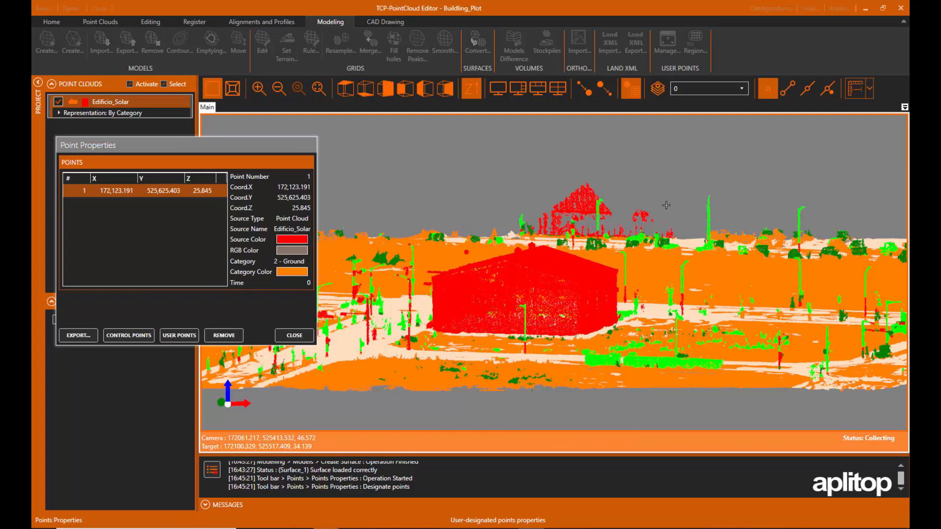
left_click(709, 210)
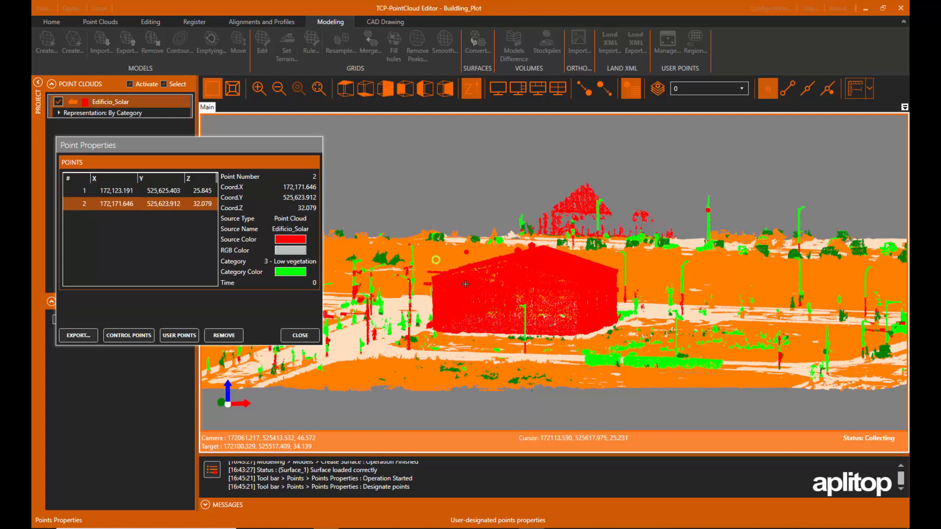
left_click(500, 287)
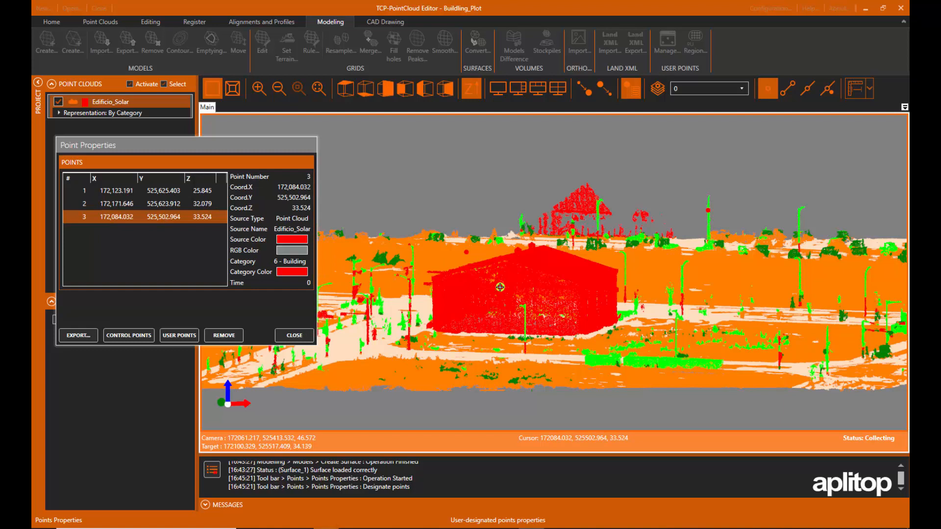
left_click(381, 346)
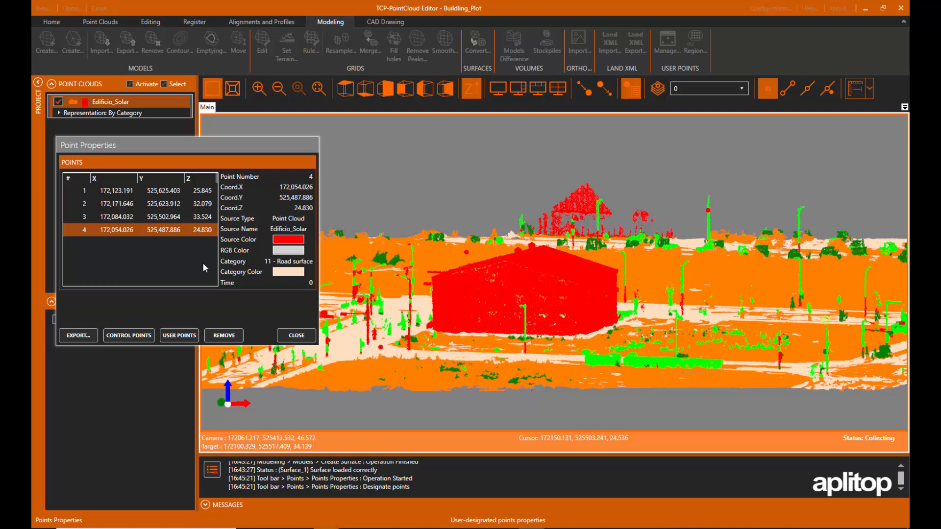
left_click(296, 335)
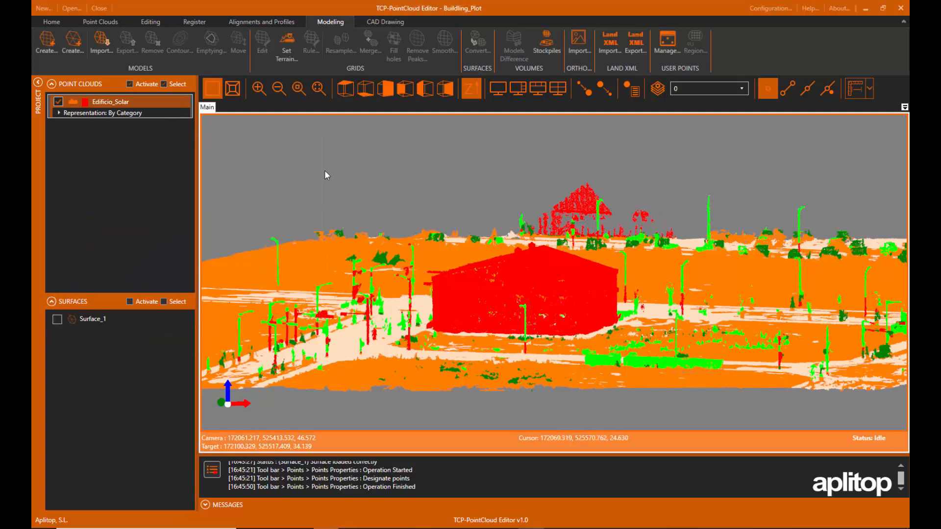
Exclude the Low vegetation, High vegetation and Building categories from triangulation, leaving every category active
left_click(151, 21)
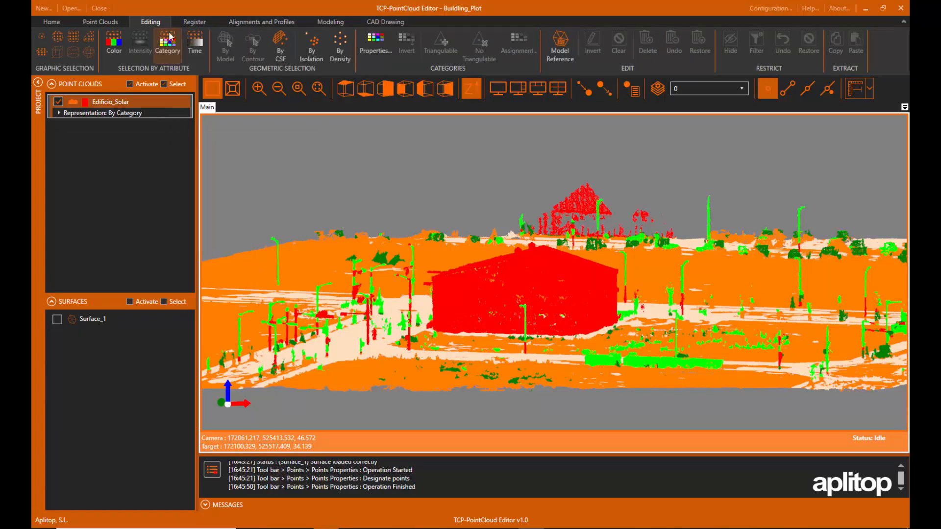
left_click(375, 45)
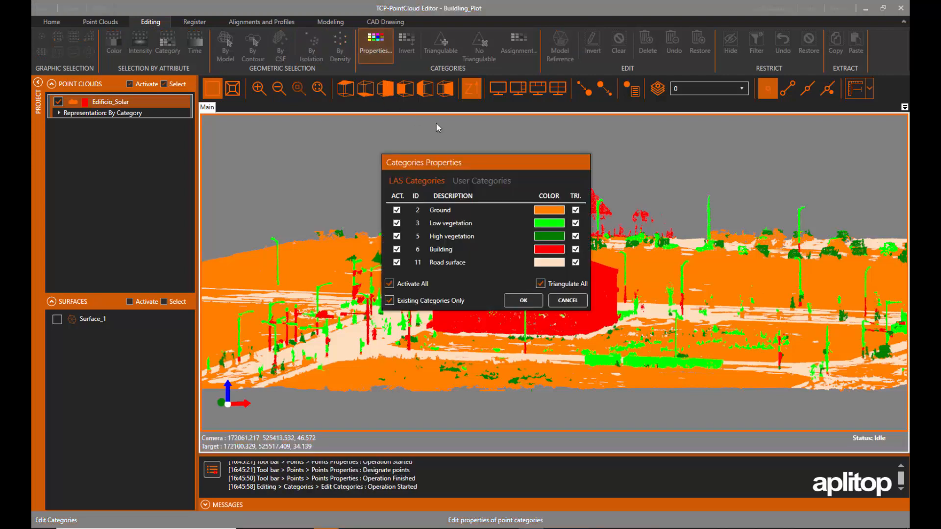
left_click(576, 224)
left_click(576, 236)
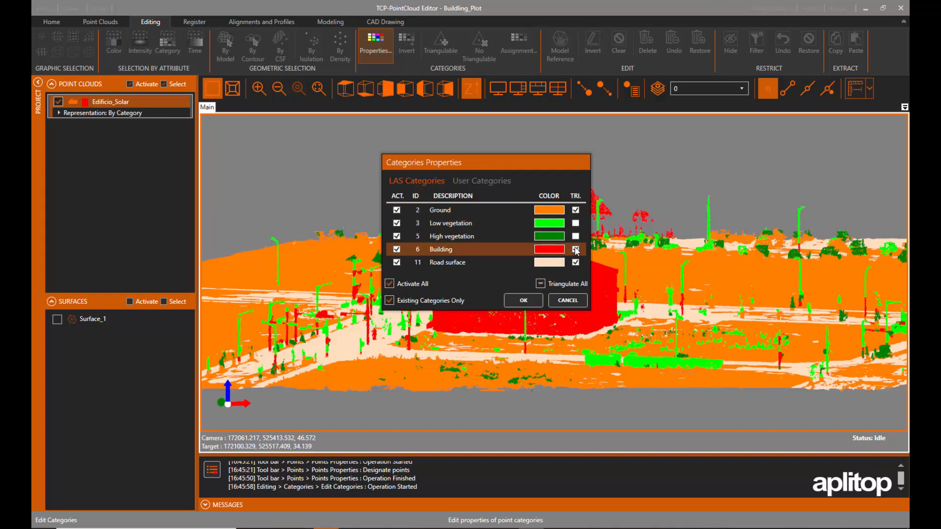
left_click(576, 250)
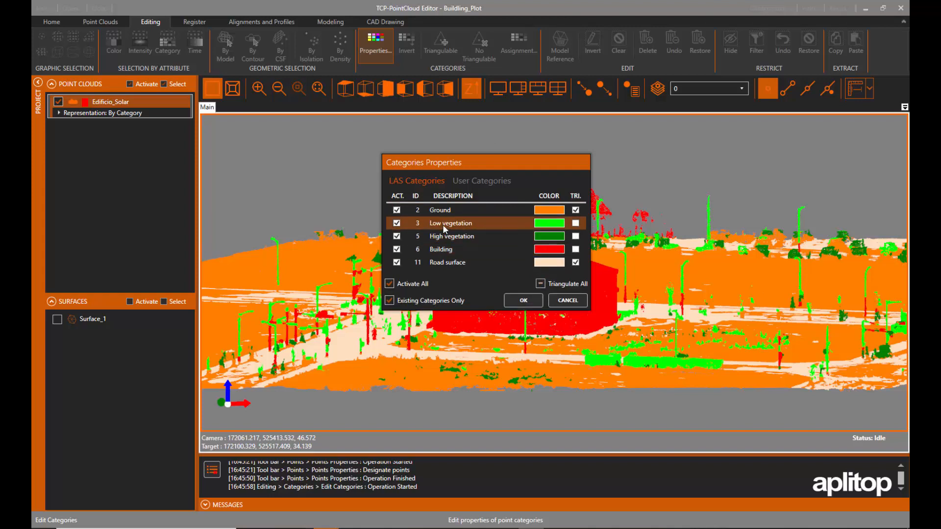
left_click(523, 300)
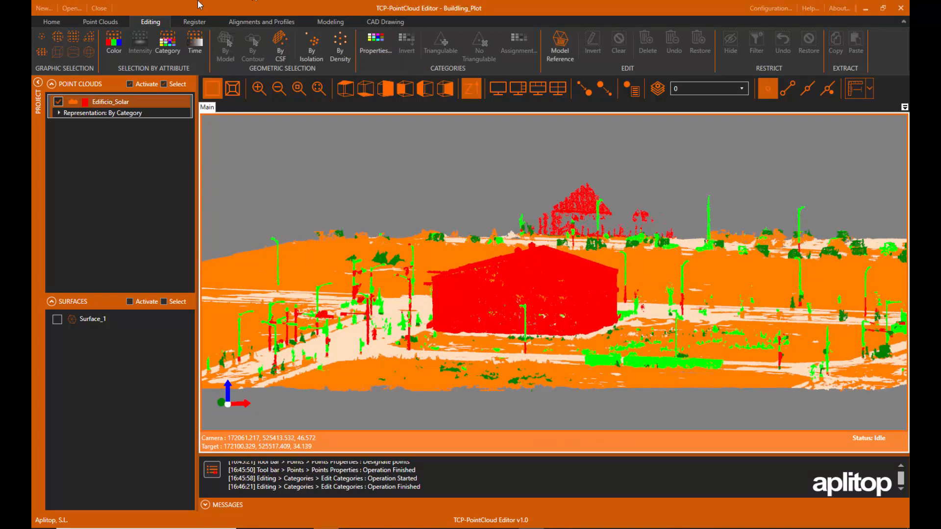
Create a second surface from the categories still enabled for triangulation, keeping the default edge lengths
left_click(326, 22)
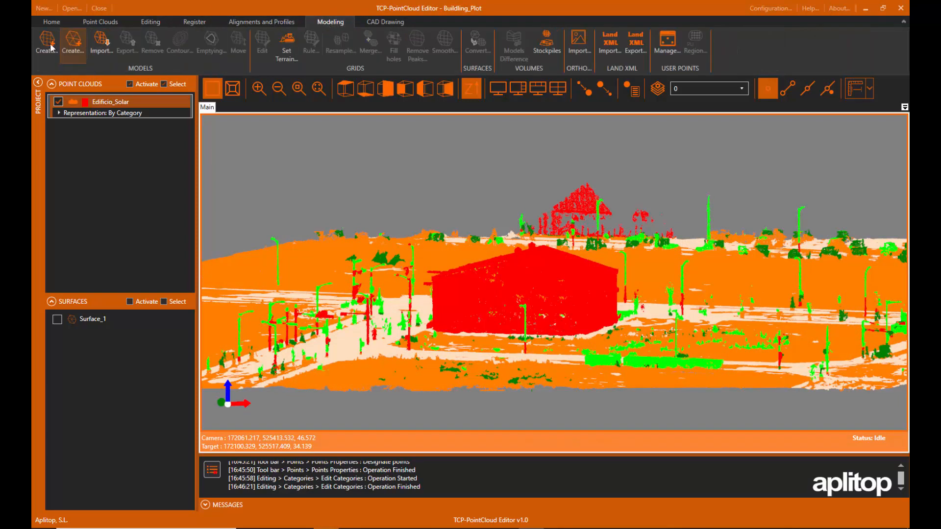
left_click(72, 42)
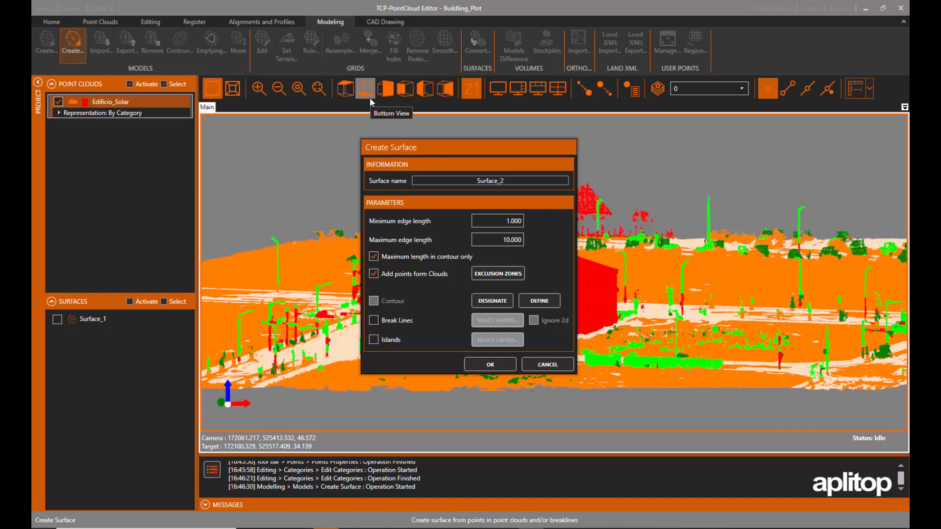
left_click(502, 364)
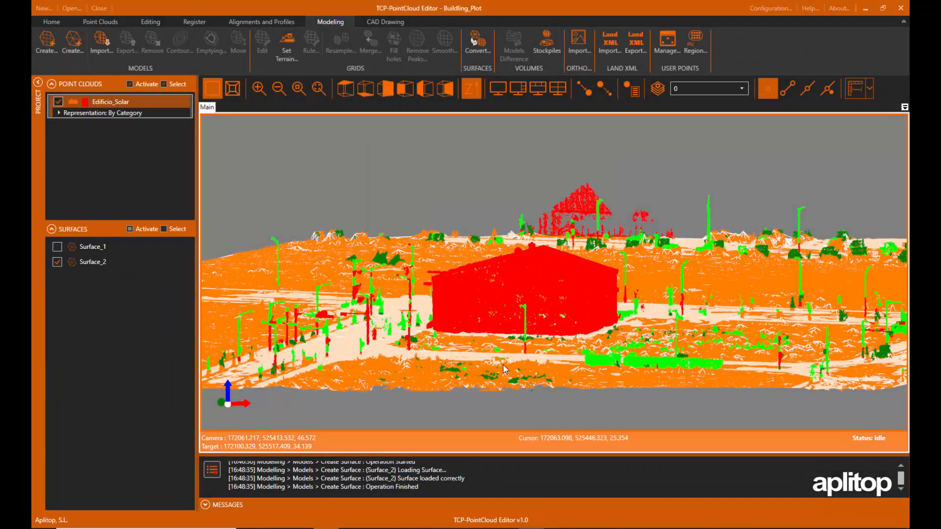
Hide the point cloud and examine the second surface around the building's footprint
left_click(59, 102)
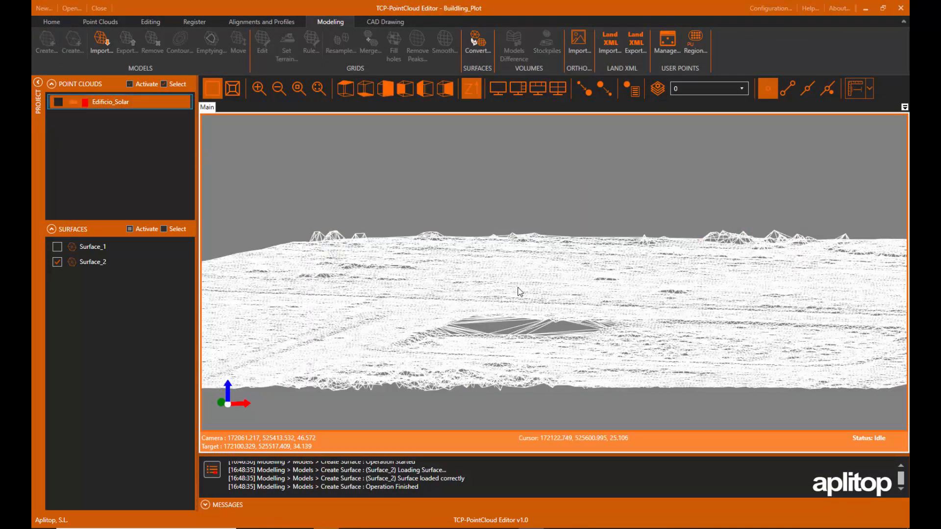
scroll(537, 296, "up", 5)
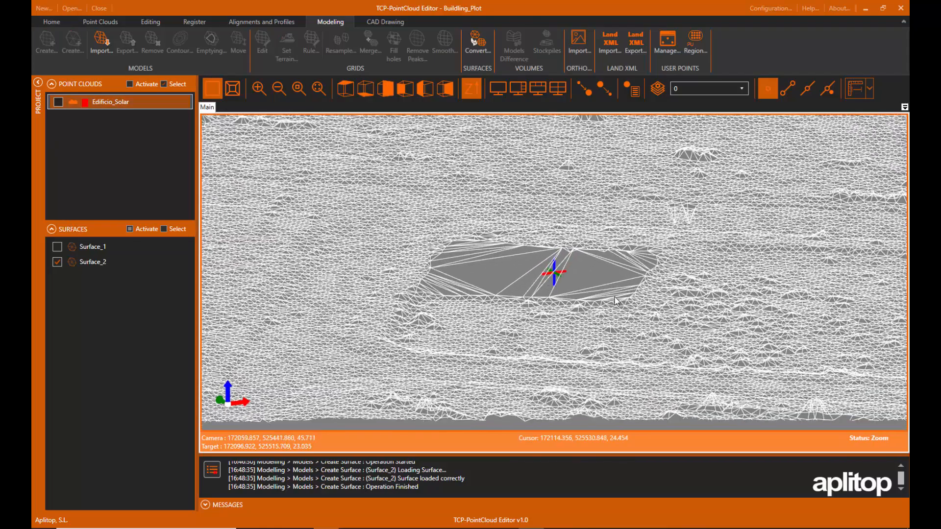
scroll(614, 297, "down", 5)
Set Surface_2 to be represented with faces only, coloured by model in light green
right_click(90, 262)
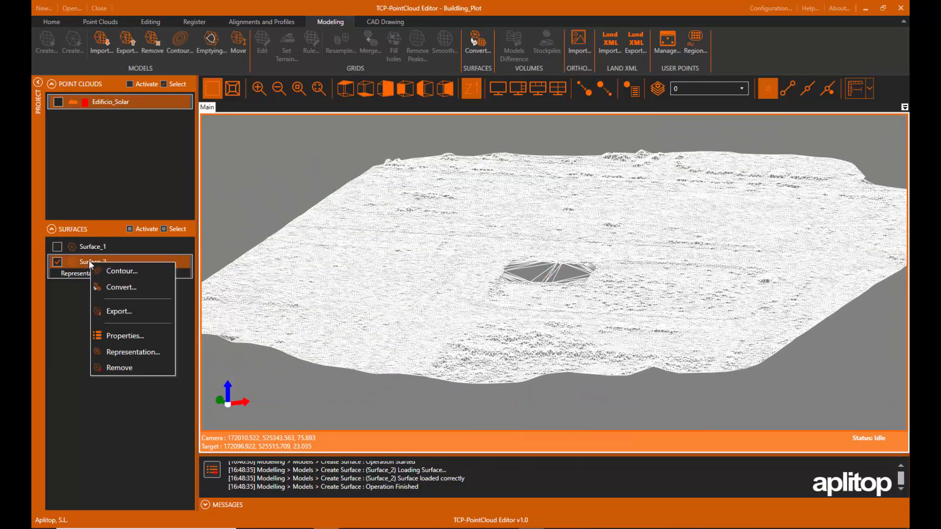
left_click(136, 353)
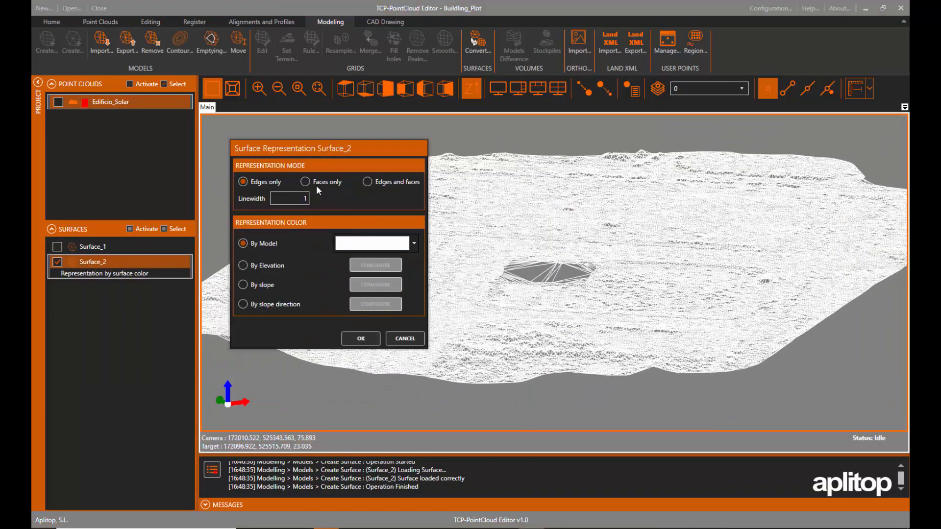
left_click(312, 180)
left_click(413, 245)
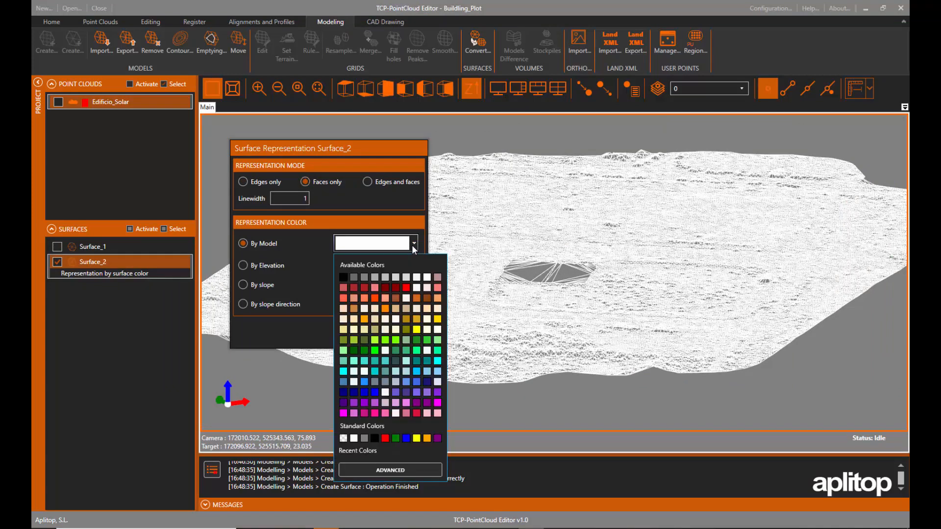
left_click(438, 340)
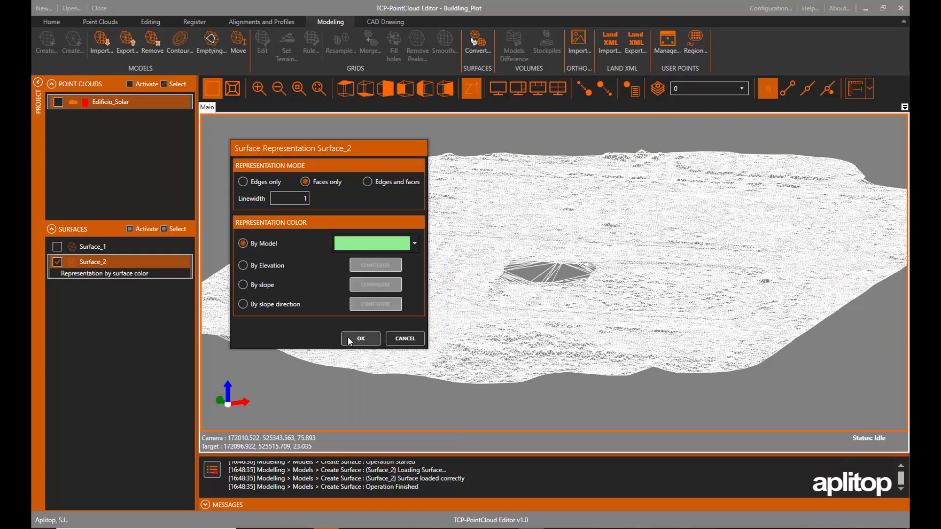
left_click(350, 340)
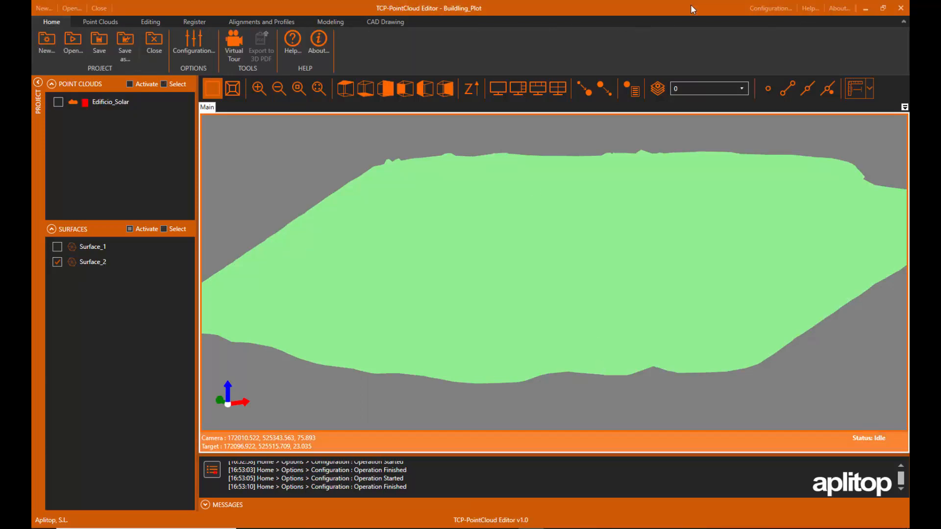
Activate the Illumination visual effect for surfaces in the application configuration, leaving contours inactive
left_click(780, 8)
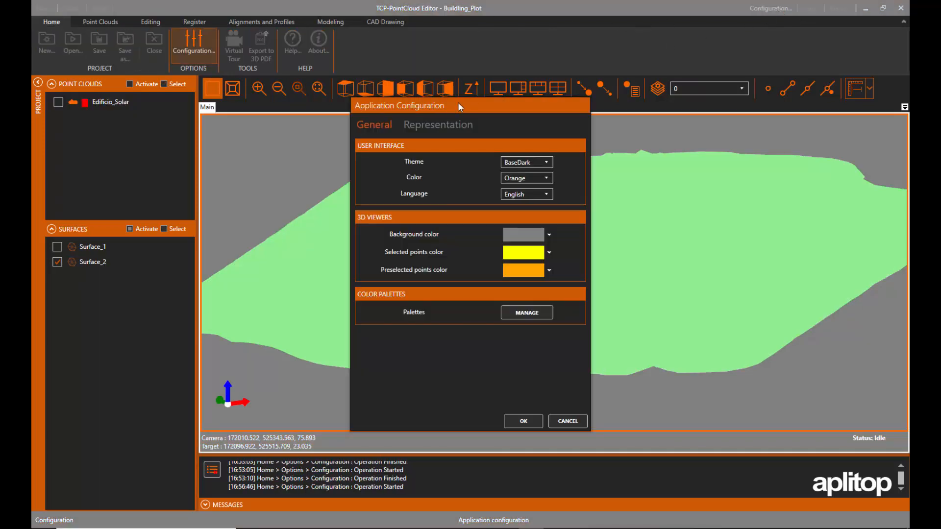
left_click(447, 125)
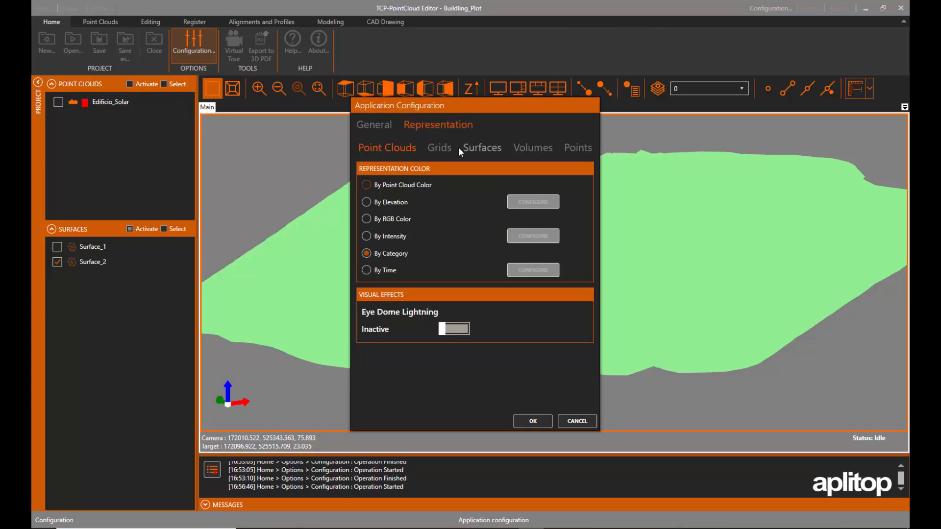
left_click(482, 148)
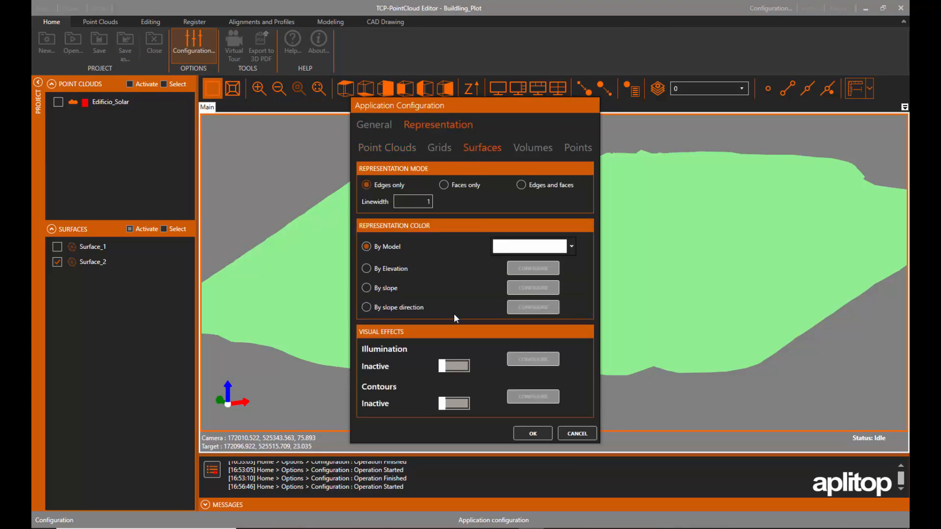
left_click(454, 370)
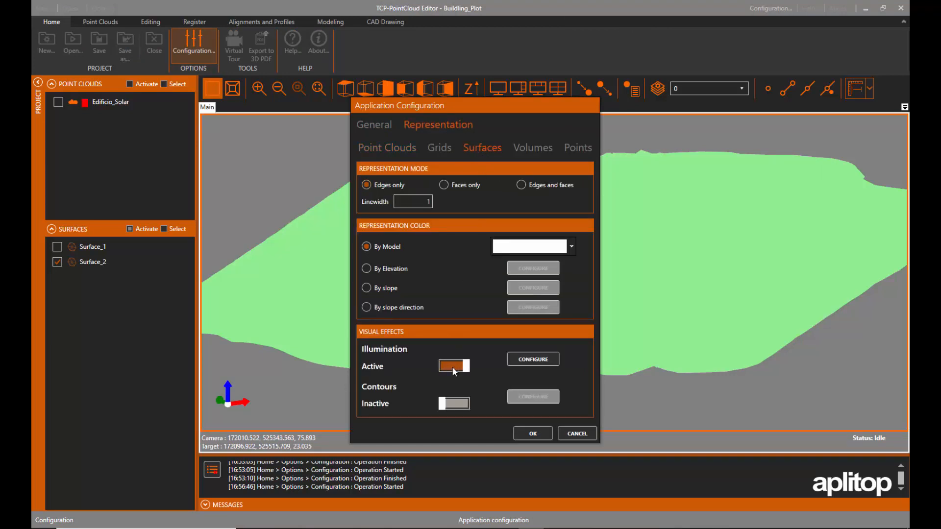
left_click(533, 434)
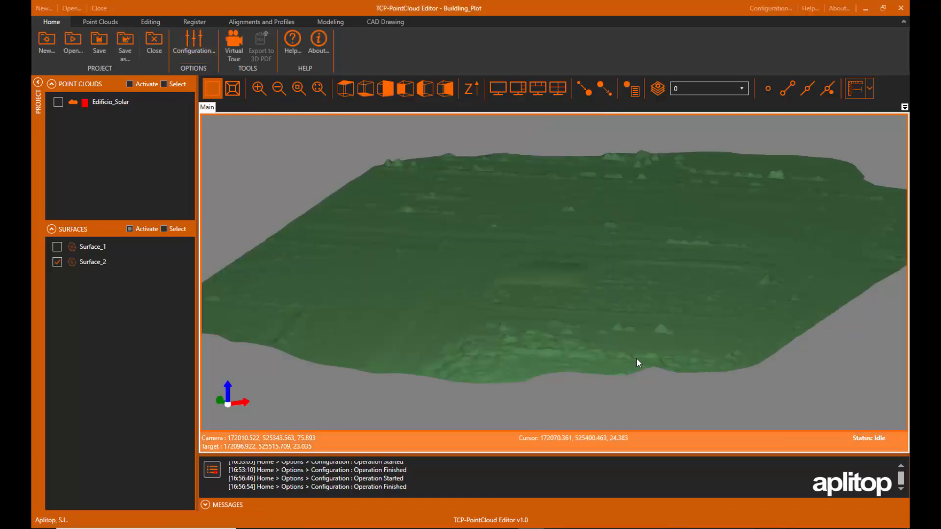
scroll(626, 381, "up", 1)
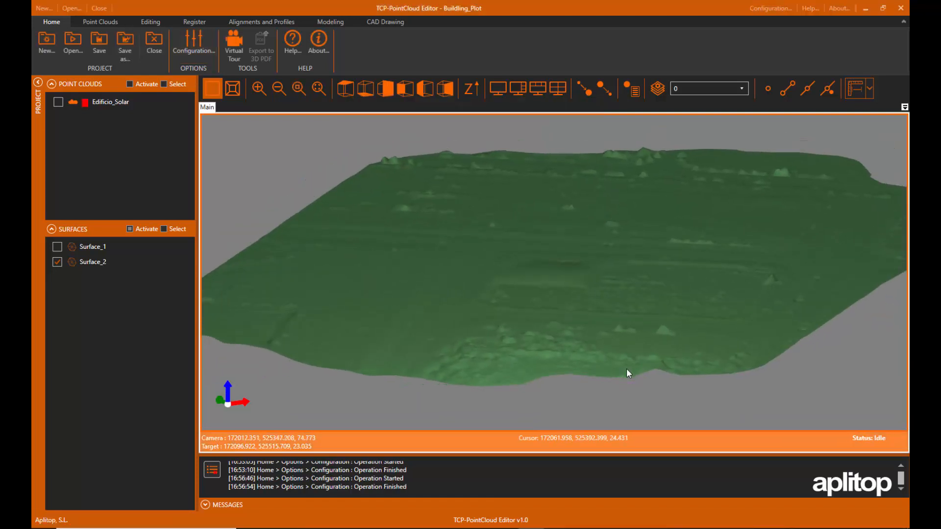